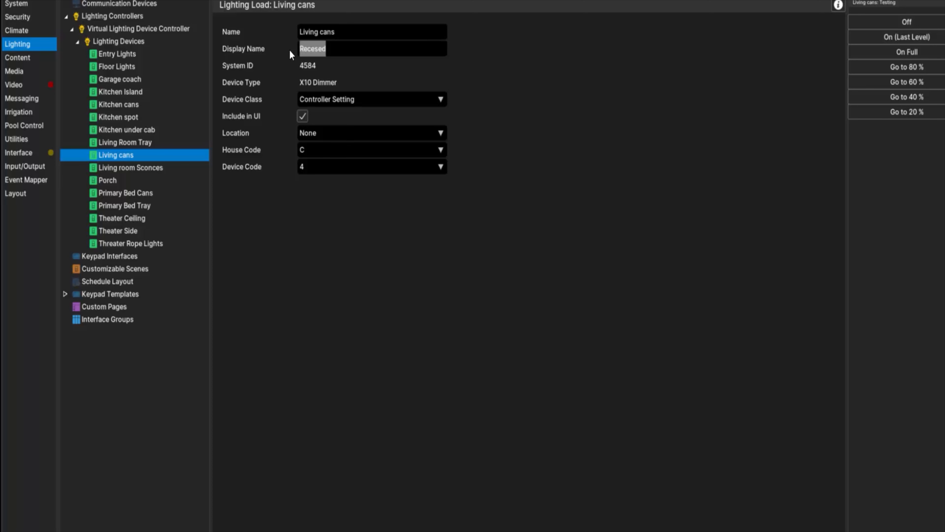
Set the display name of the Living cans lighting load to Recessed and check the home page in Nice Viewer
{"action": "type", "text": "Recessed"}
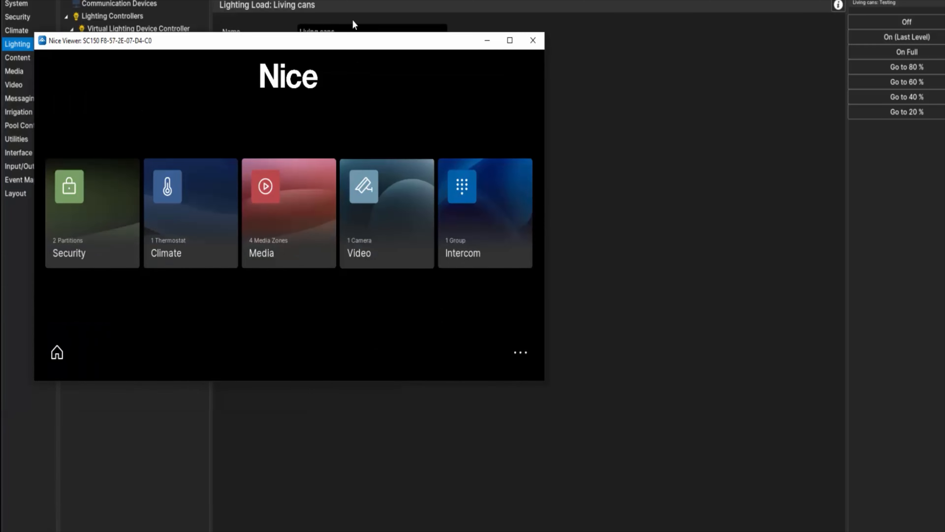
{"action": "left_click_drag", "start_coordinate": [335, 33], "coordinate": [430, 112]}
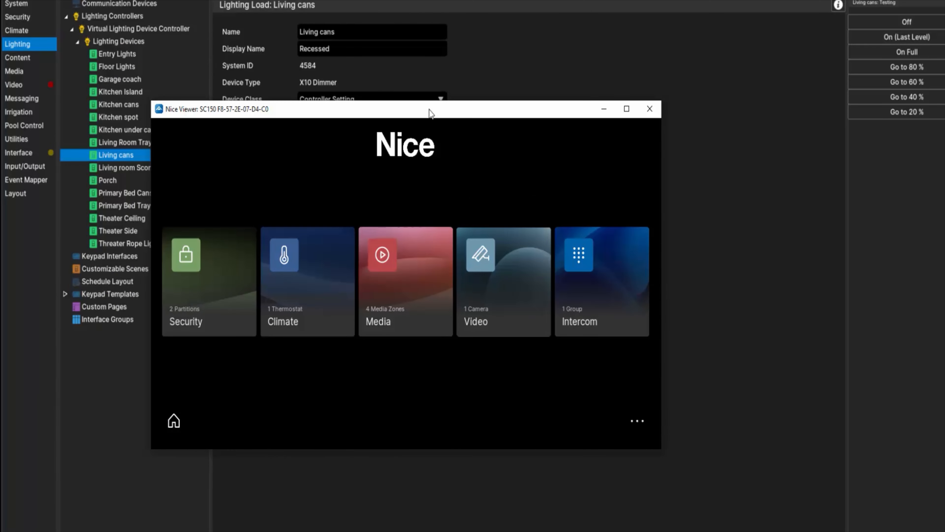
{"action": "left_click_drag", "start_coordinate": [429, 110], "coordinate": [0, 137]}
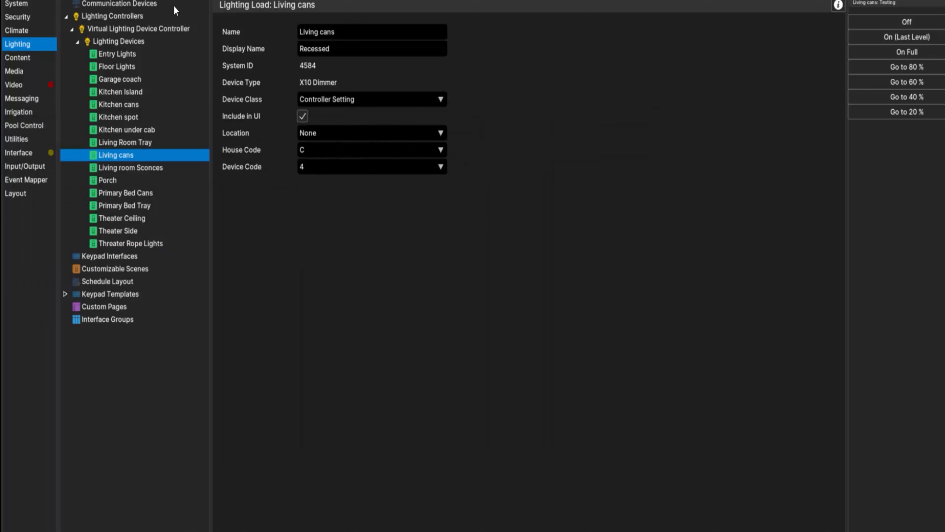
Open the location selection for Living cans and add a structure named Home under System Layout
{"action": "left_click", "coordinate": [355, 131]}
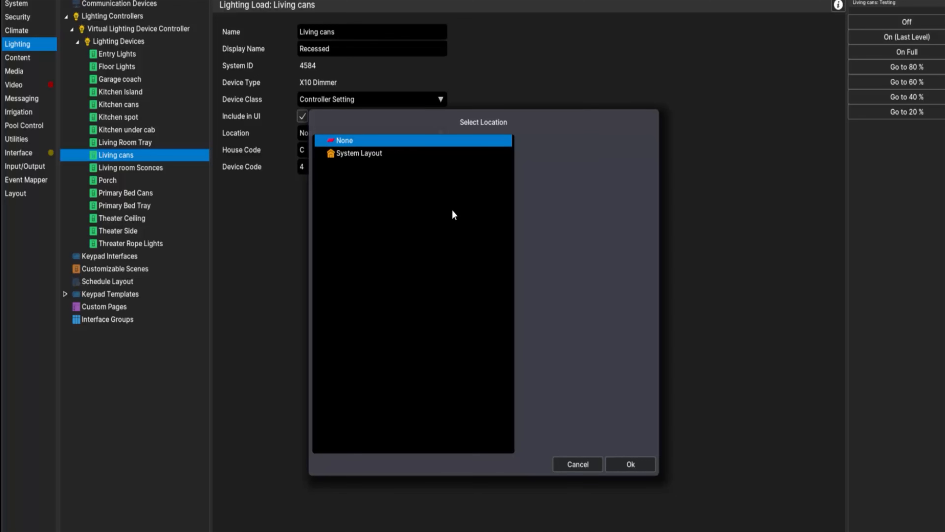
{"action": "left_click", "coordinate": [400, 153]}
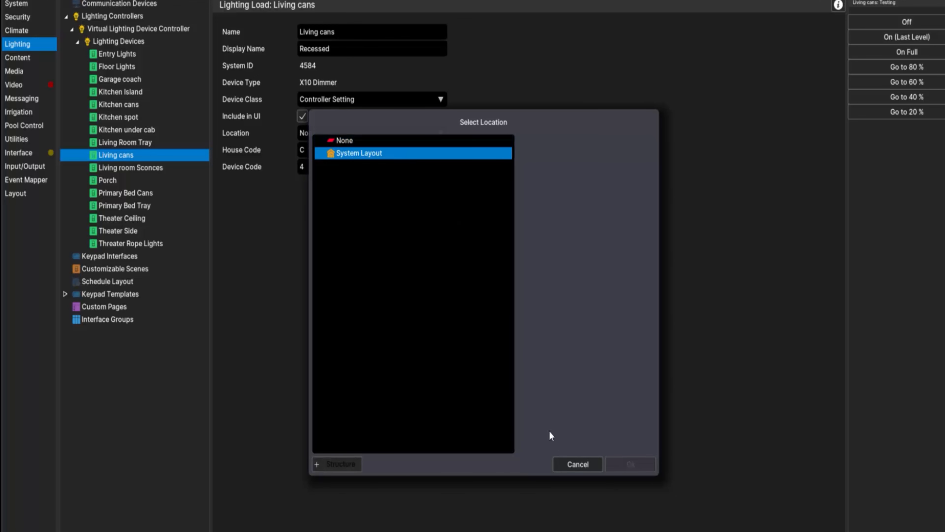
{"action": "left_click", "coordinate": [336, 463]}
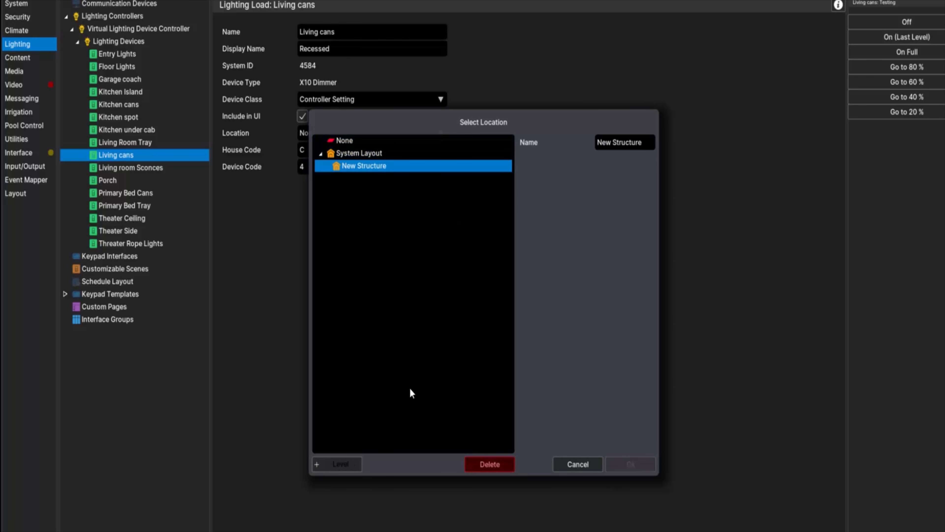
{"action": "left_click_drag", "start_coordinate": [642, 143], "coordinate": [572, 140]}
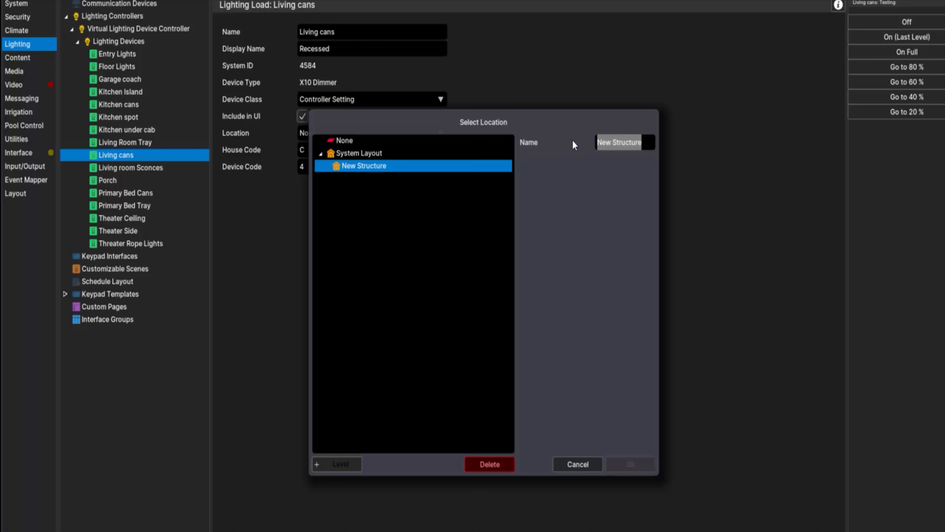
{"action": "type", "text": "Home"}
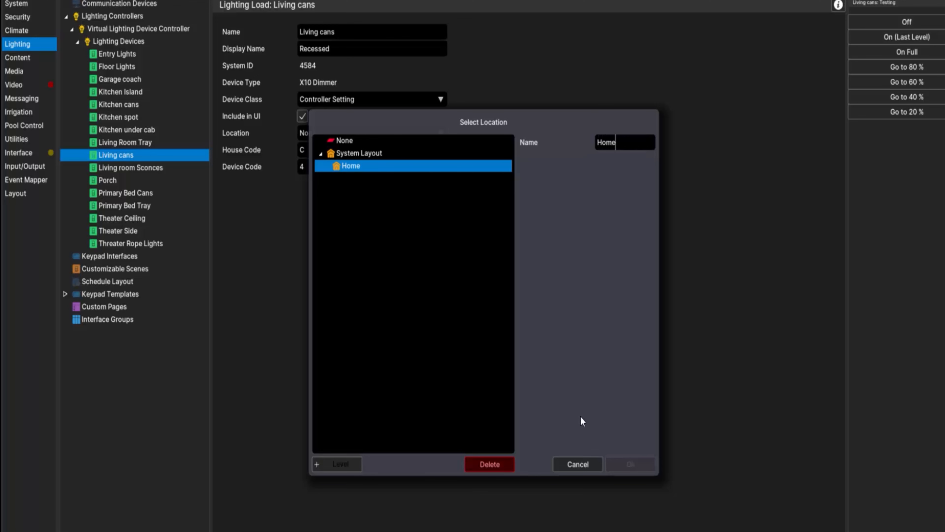
Add a level named "1st floor" under the Home structure
{"action": "left_click", "coordinate": [346, 458]}
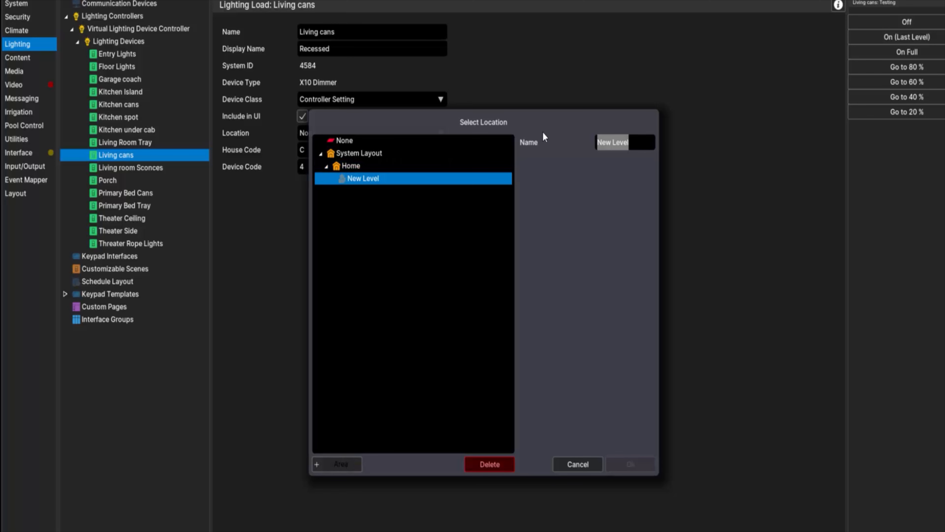
{"action": "type", "text": "1s"}
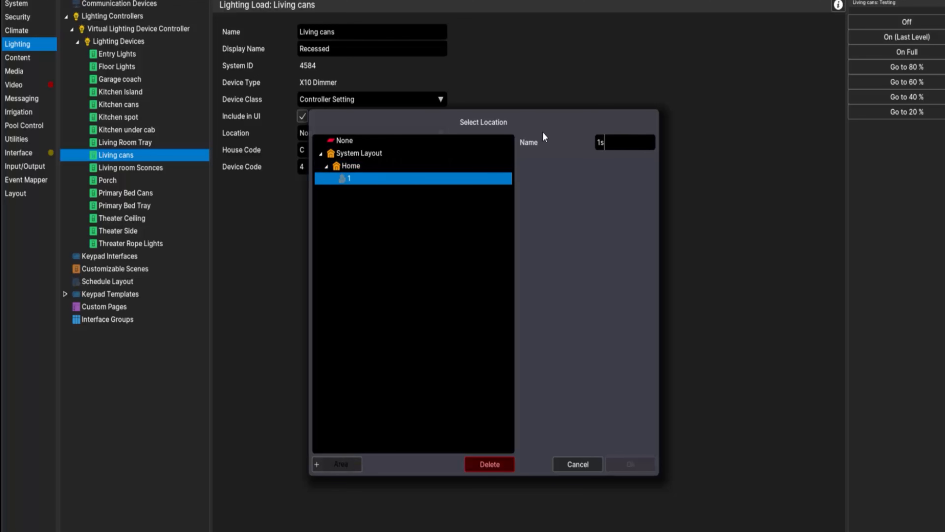
{"action": "type", "text": "t floor"}
Add an area named Living Room under 1st floor and assign it as the location of Living cans
{"action": "left_click", "coordinate": [324, 463]}
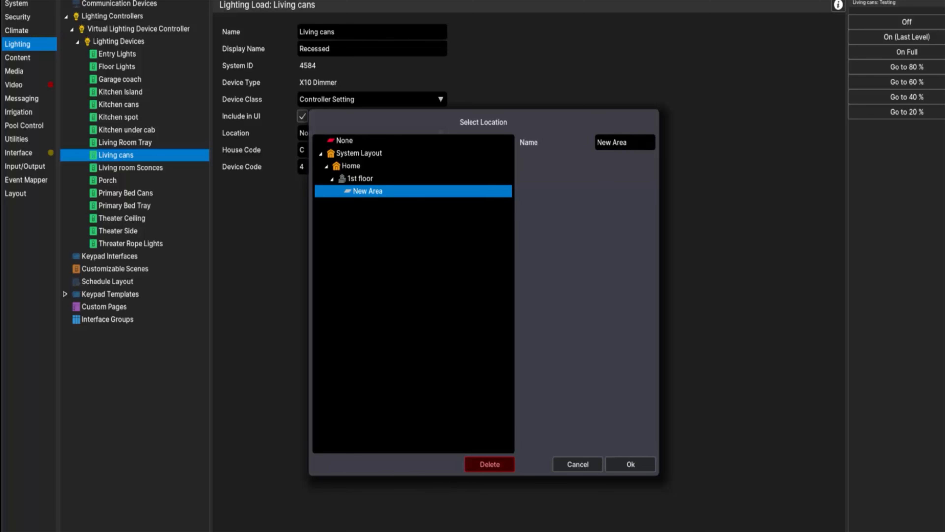
{"action": "key", "text": "ctrl+a"}
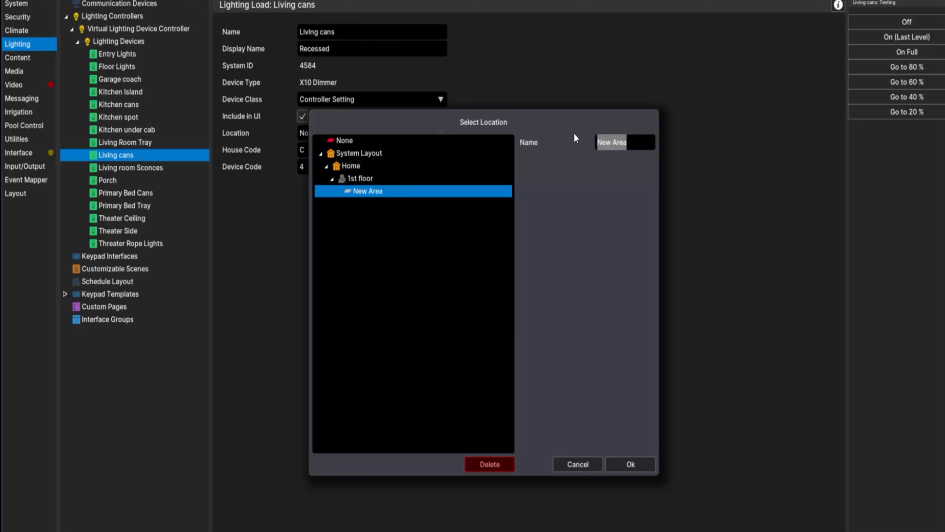
{"action": "type", "text": "Living Room"}
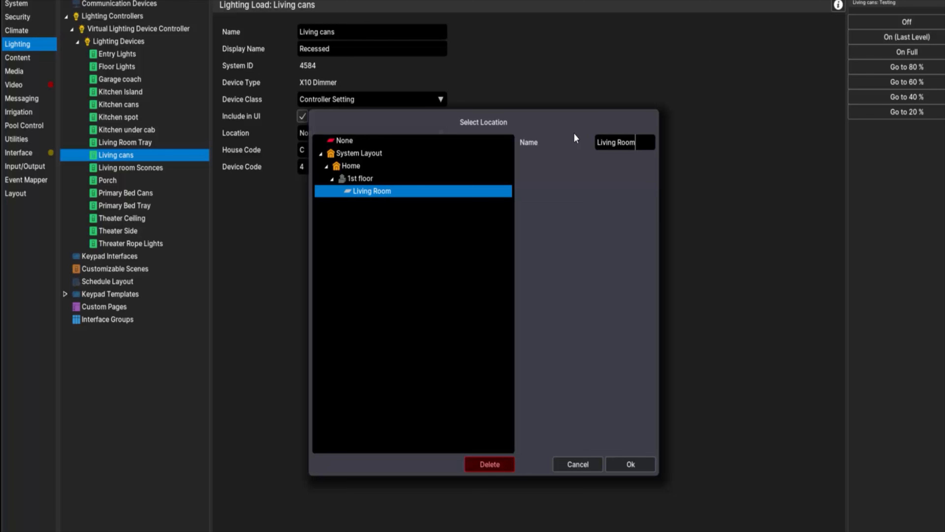
{"action": "left_click", "coordinate": [632, 462]}
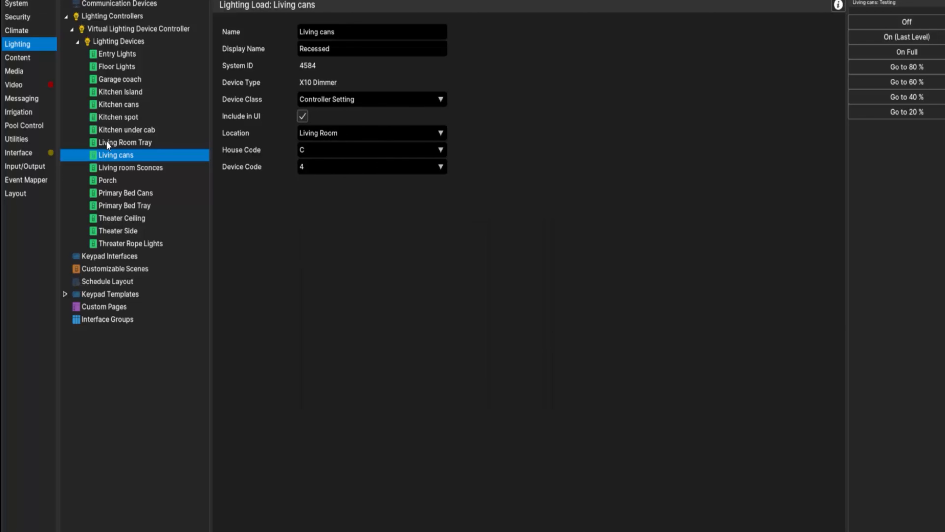
Save the Living cans changes and set the location of the Living Room Tray load to Living Room
{"action": "left_click", "coordinate": [127, 145]}
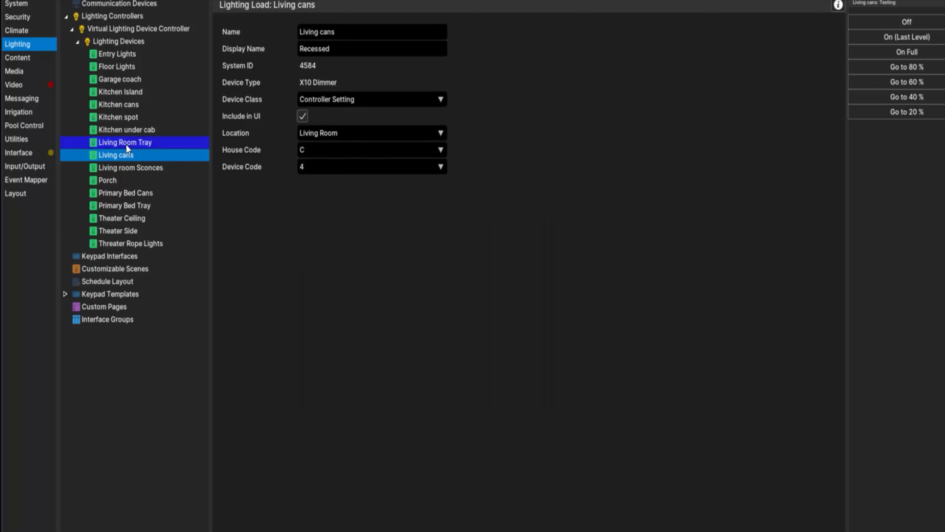
{"action": "left_click", "coordinate": [510, 323]}
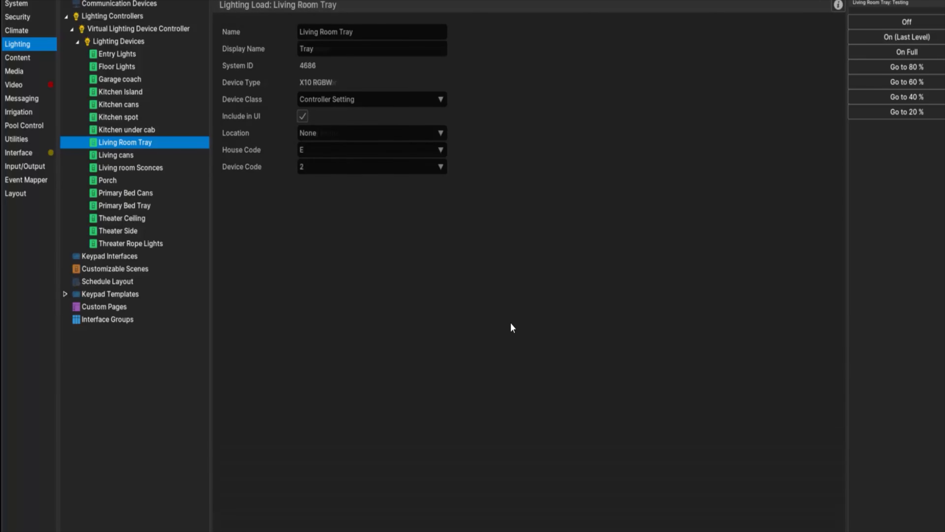
{"action": "left_click", "coordinate": [346, 132]}
{"action": "left_click", "coordinate": [368, 193]}
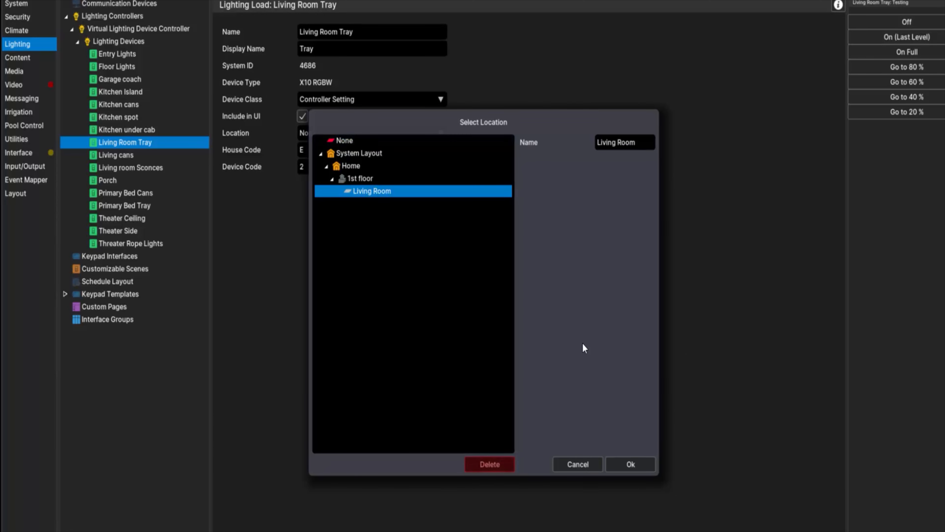
{"action": "left_click", "coordinate": [634, 464]}
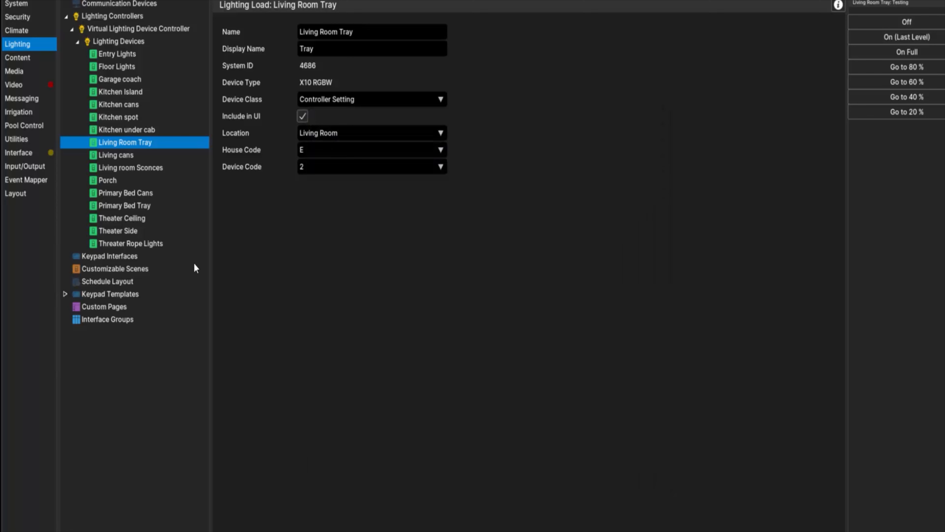
Save the Living Room Tray changes and set the location of the Living room Sconces load to Living Room
{"action": "left_click", "coordinate": [137, 169]}
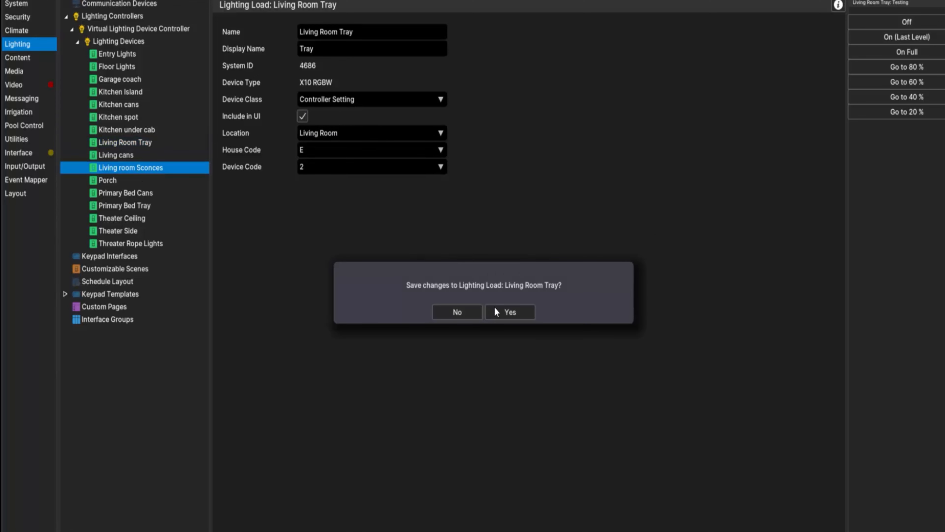
{"action": "left_click", "coordinate": [505, 312]}
{"action": "left_click", "coordinate": [358, 137]}
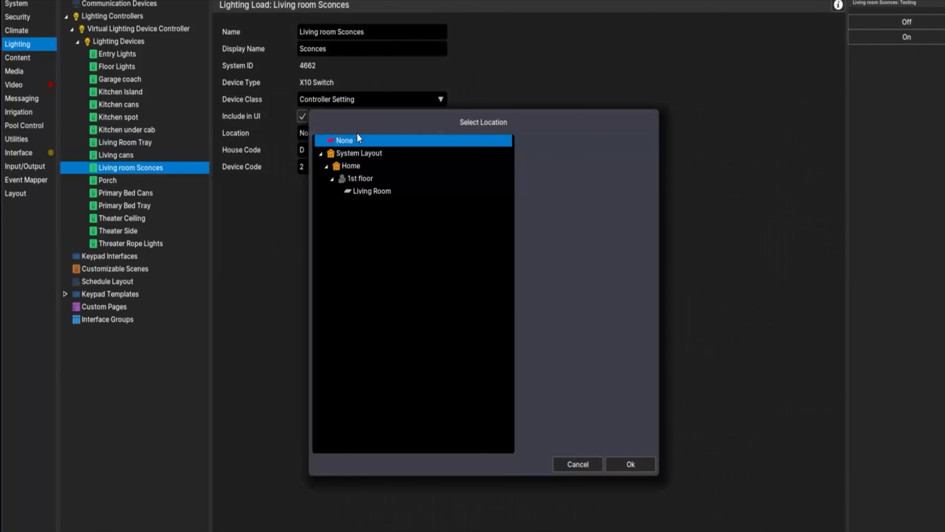
{"action": "left_click", "coordinate": [396, 191]}
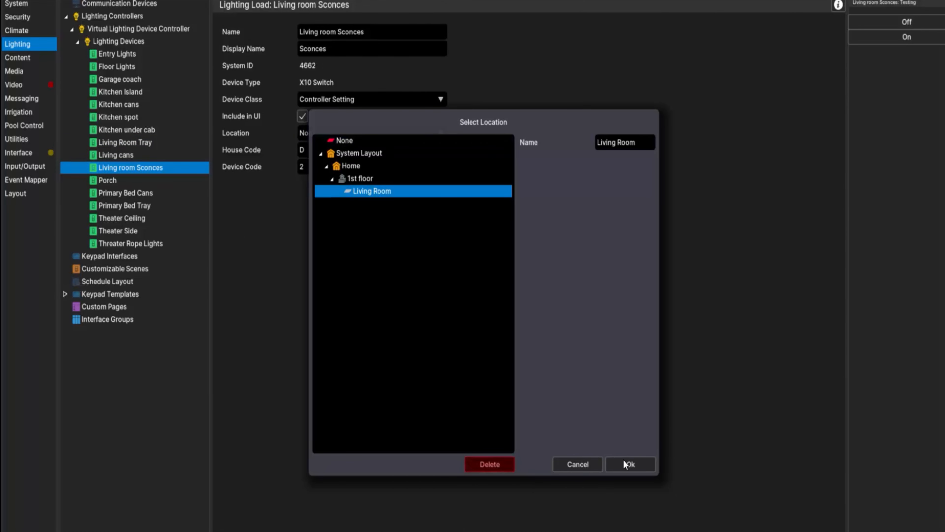
{"action": "left_click", "coordinate": [624, 460]}
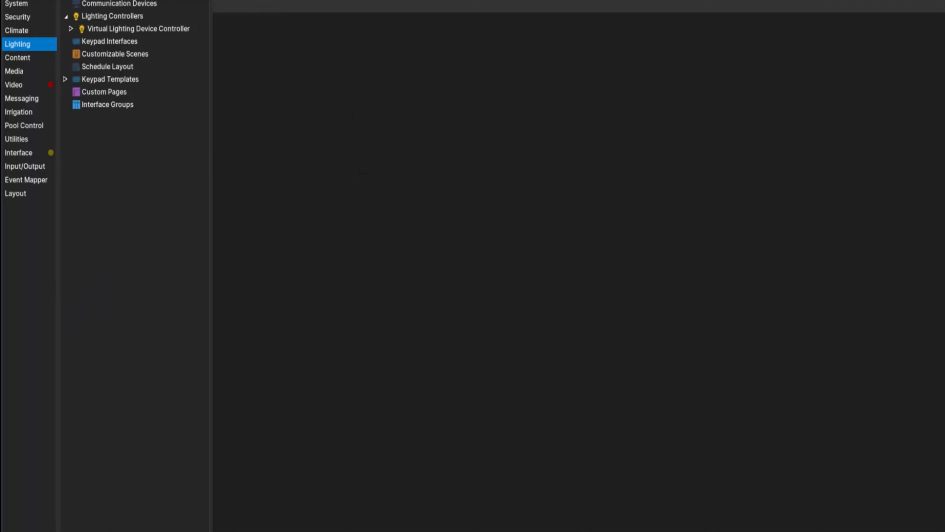
Check the Nice Viewer home page and add the Living Room area to the Windows touch screen's Lighting layout
{"action": "left_click_drag", "start_coordinate": [1, 73], "coordinate": [493, 91]}
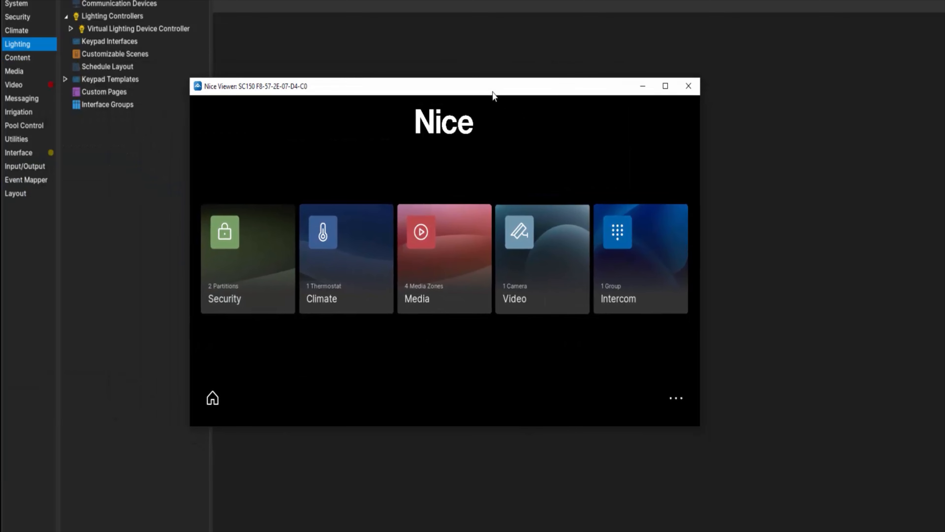
{"action": "left_click_drag", "start_coordinate": [492, 92], "coordinate": [0, 112]}
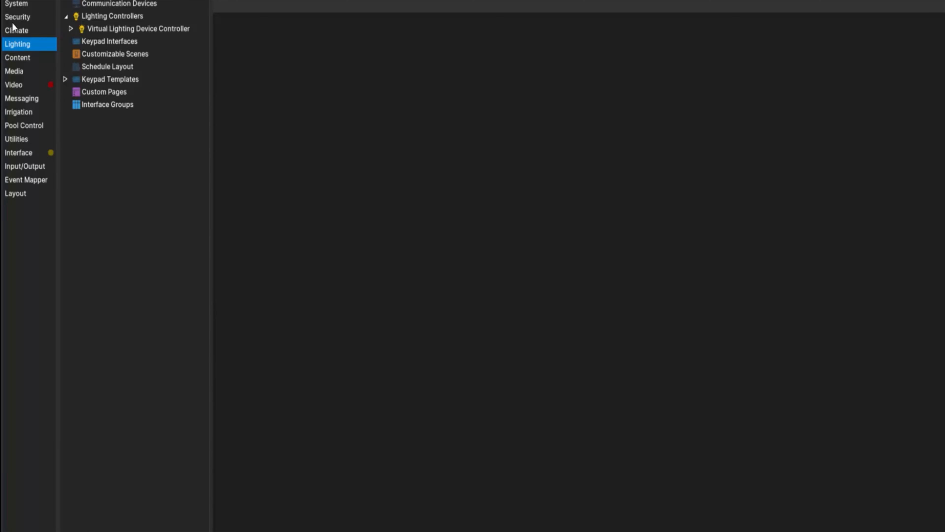
{"action": "left_click", "coordinate": [23, 154]}
{"action": "left_click", "coordinate": [102, 67]}
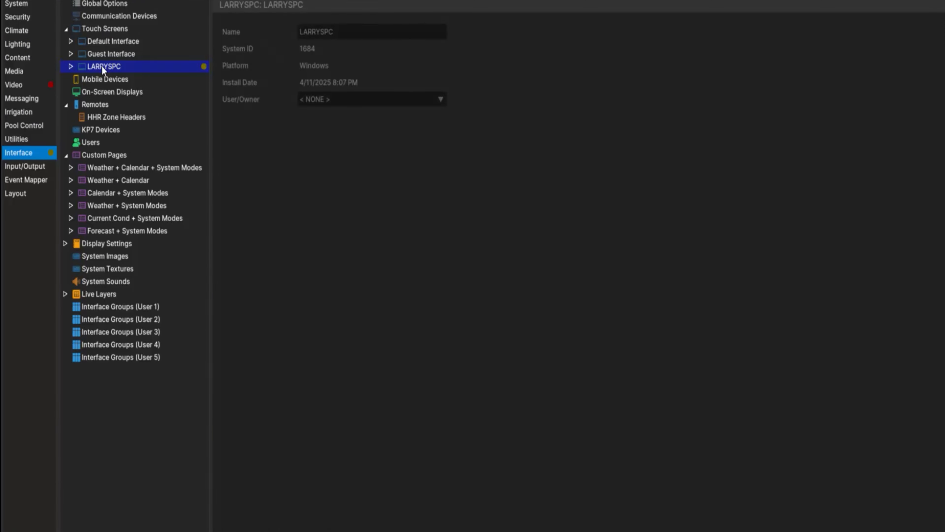
{"action": "left_click", "coordinate": [73, 68]}
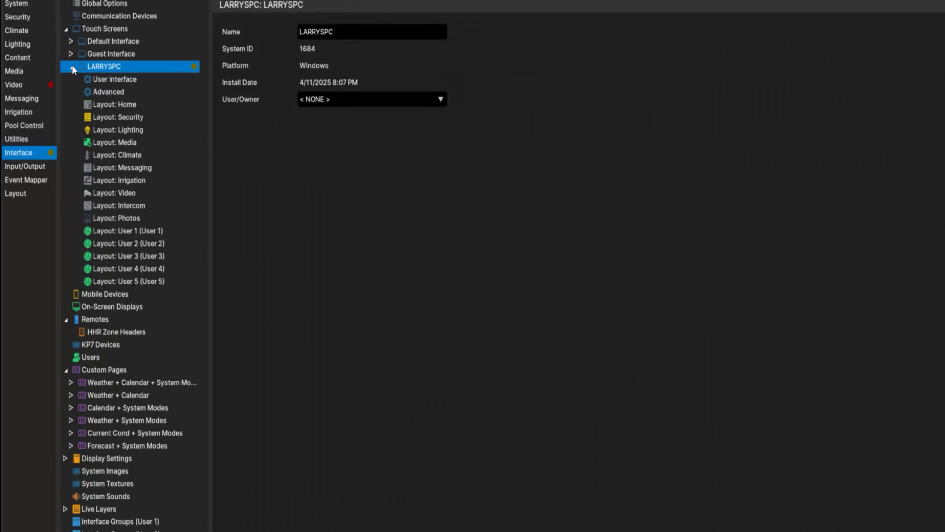
{"action": "left_click", "coordinate": [118, 131]}
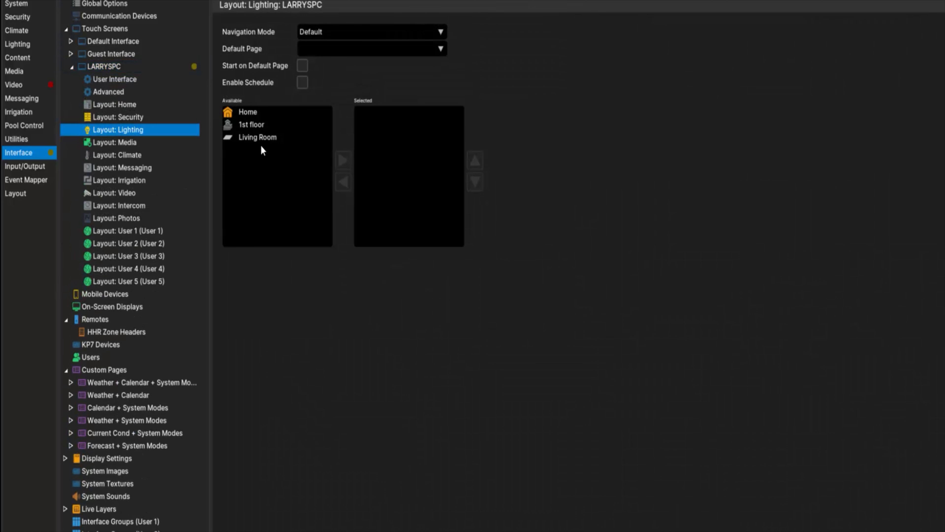
{"action": "left_click", "coordinate": [270, 139]}
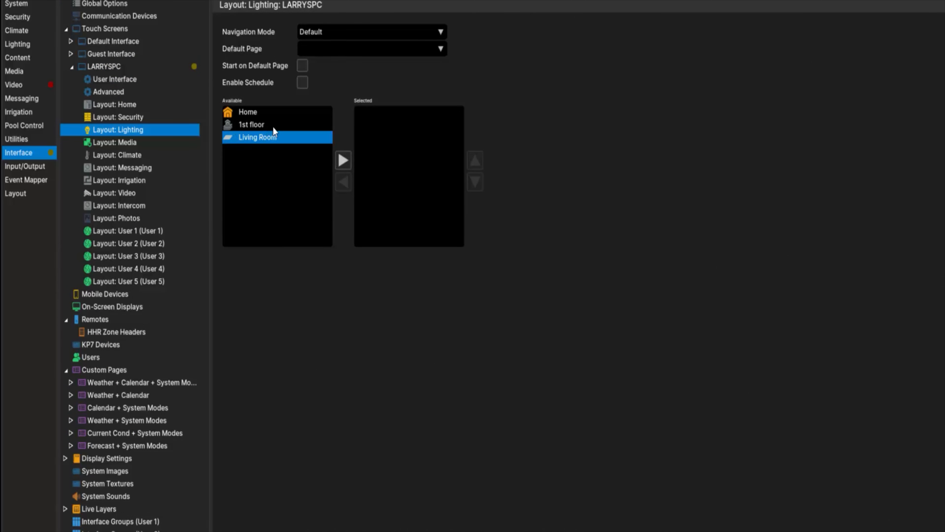
{"action": "left_click", "coordinate": [344, 161]}
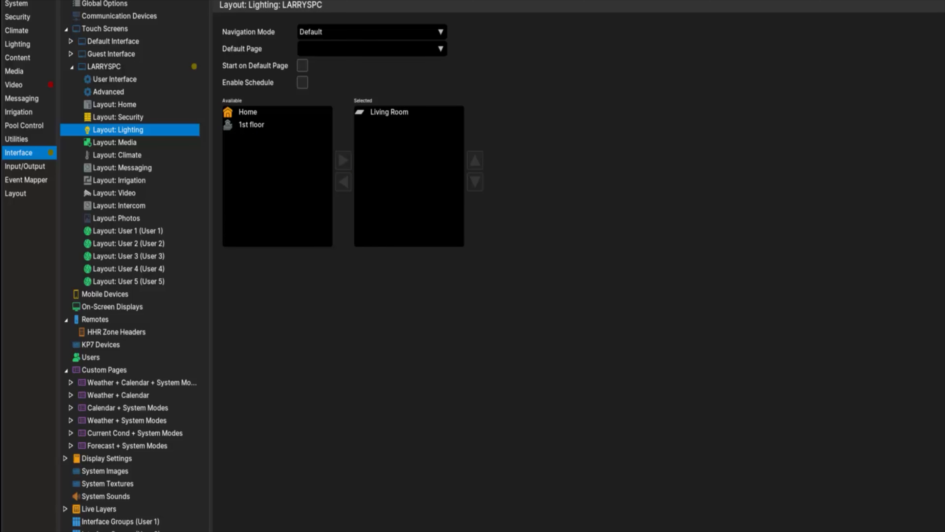
Switch to Nice Viewer, open the Lighting page and turn on the Living Room lights
{"action": "left_click_drag", "start_coordinate": [362, 25], "coordinate": [339, 27]}
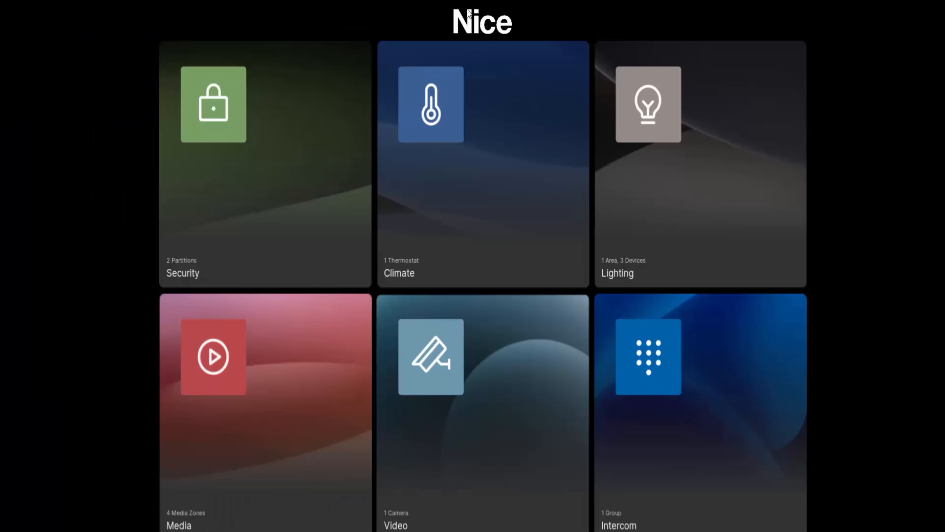
{"action": "left_click", "coordinate": [676, 208]}
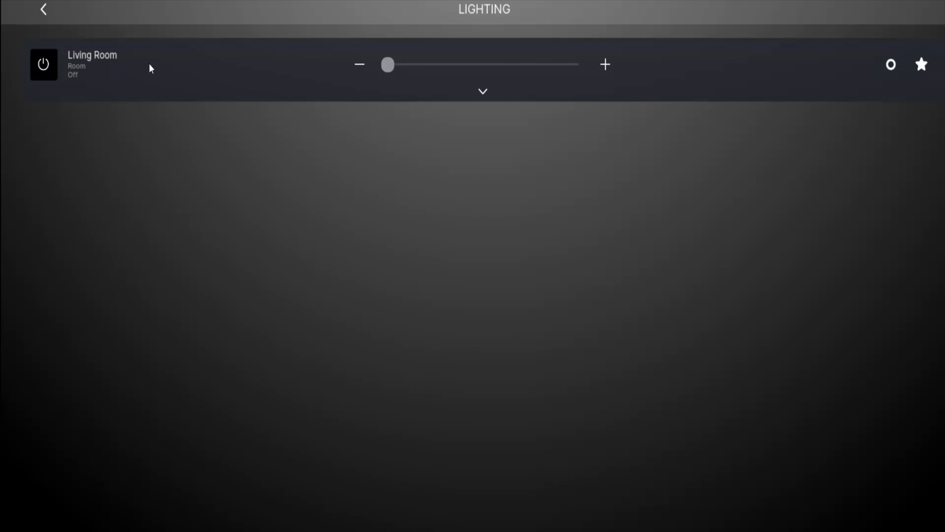
{"action": "left_click", "coordinate": [46, 69]}
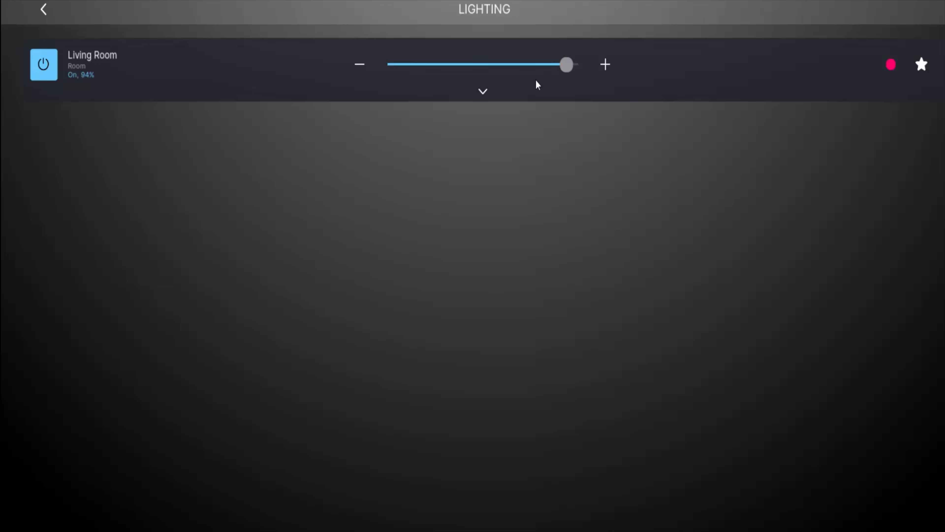
Dim the Living Room lights to 59% and change their color to the lightest white preset
{"action": "left_click_drag", "start_coordinate": [513, 63], "coordinate": [511, 64]}
{"action": "left_click", "coordinate": [360, 66]}
{"action": "left_click", "coordinate": [891, 66]}
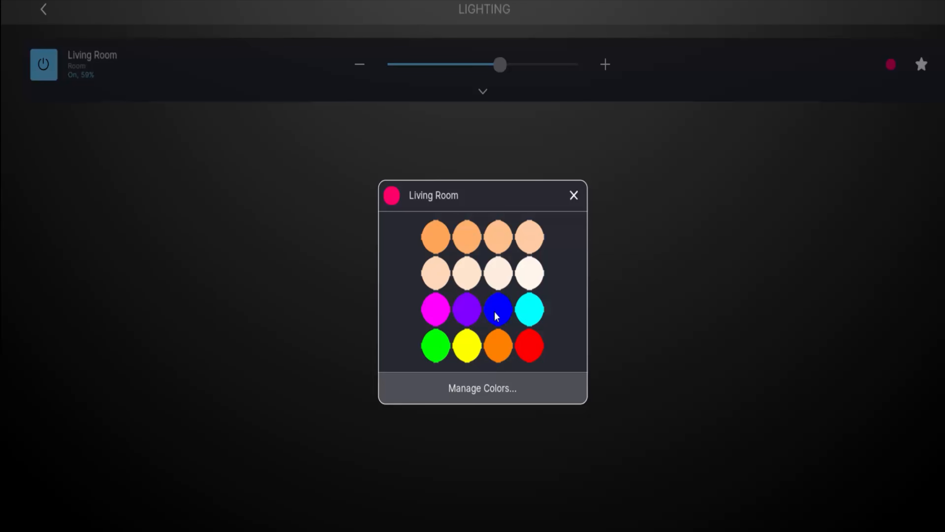
{"action": "left_click", "coordinate": [539, 271]}
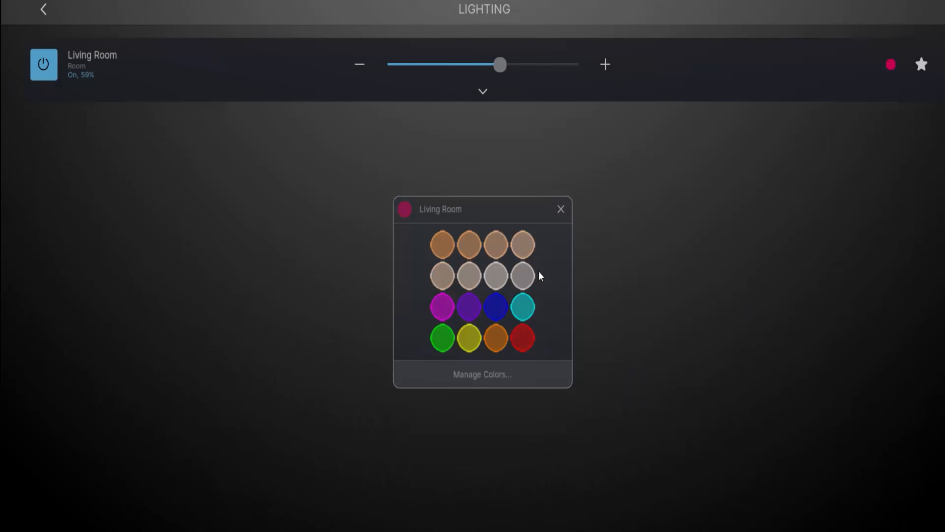
Create a new scene for the Living Room and add the Living Room Tray light to it
{"action": "left_click", "coordinate": [922, 66]}
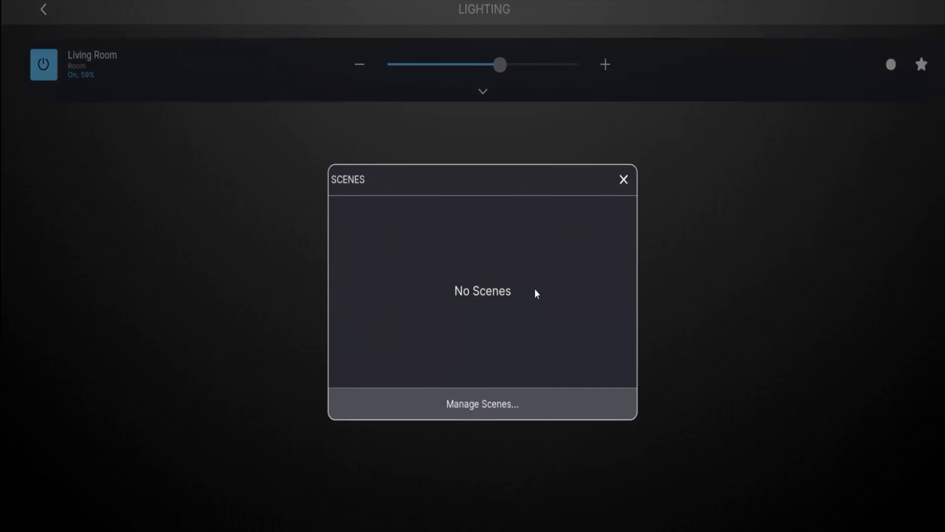
{"action": "left_click", "coordinate": [467, 400]}
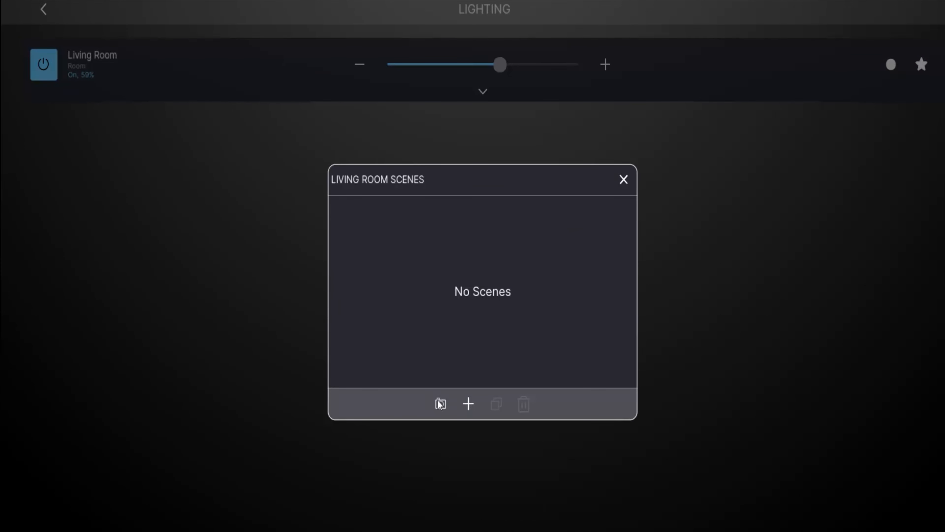
{"action": "left_click", "coordinate": [467, 403]}
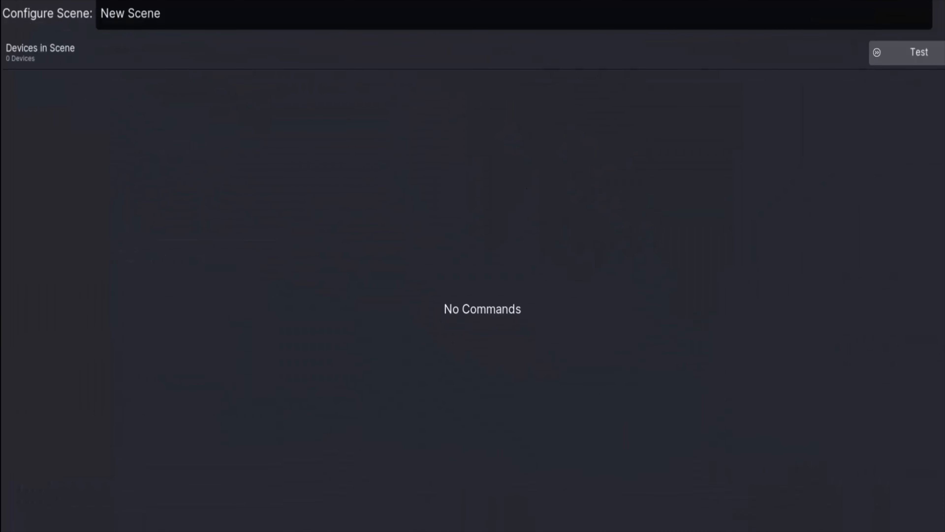
{"action": "left_click", "coordinate": [480, 529]}
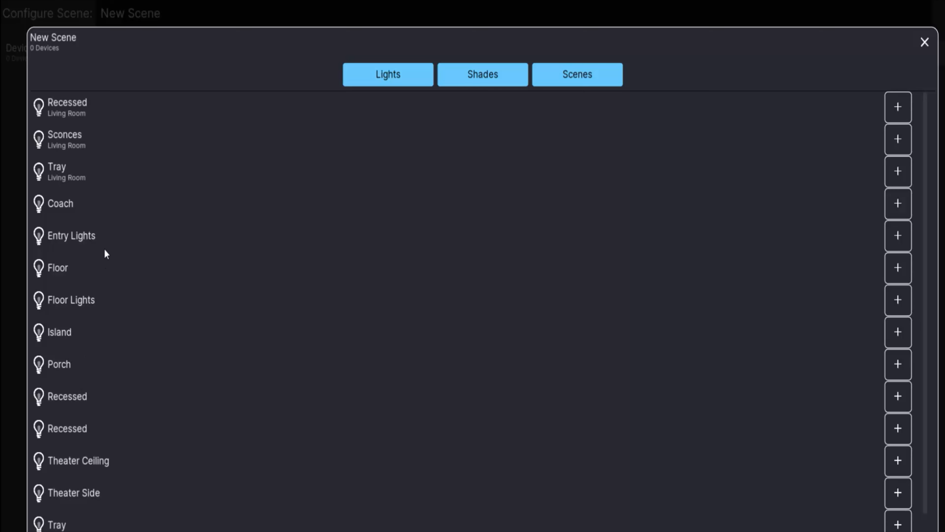
{"action": "scroll", "coordinate": [130, 202], "scroll_direction": "down", "scroll_amount": 1}
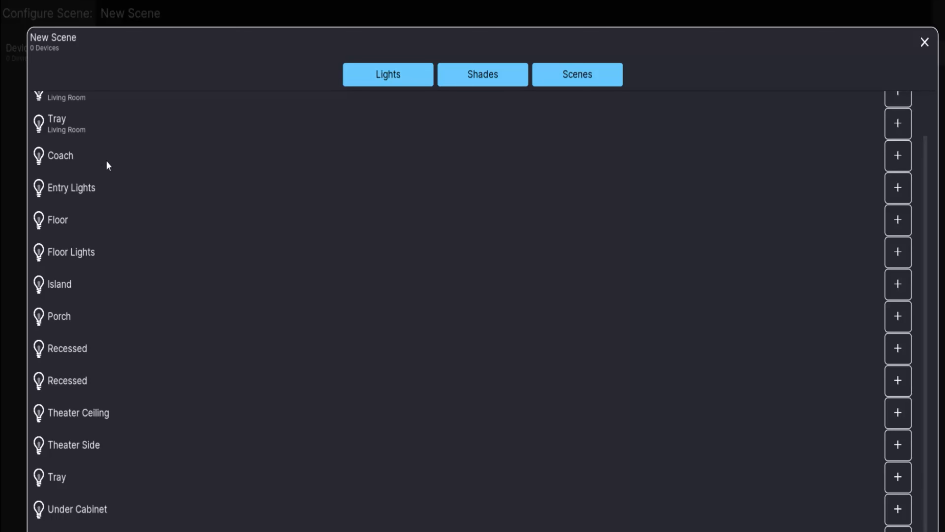
{"action": "scroll", "coordinate": [108, 153], "scroll_direction": "up", "scroll_amount": 1}
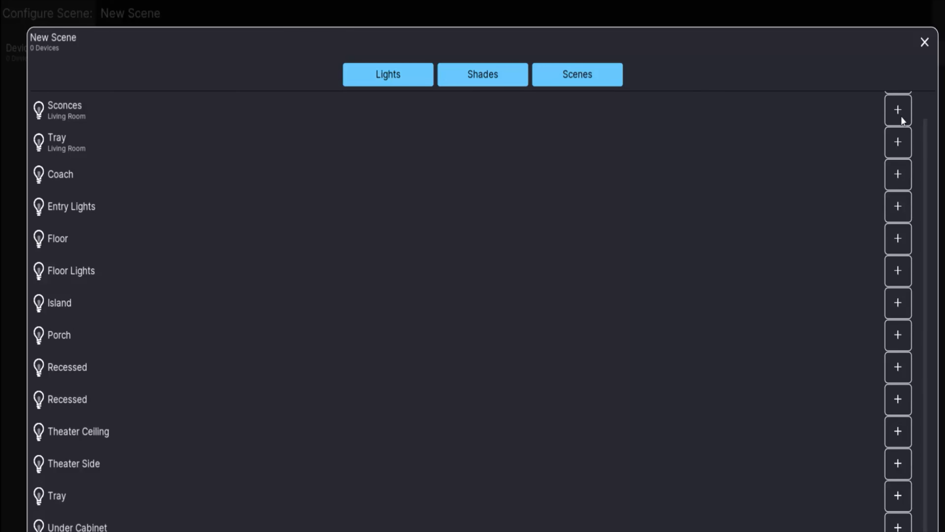
{"action": "left_click", "coordinate": [900, 141]}
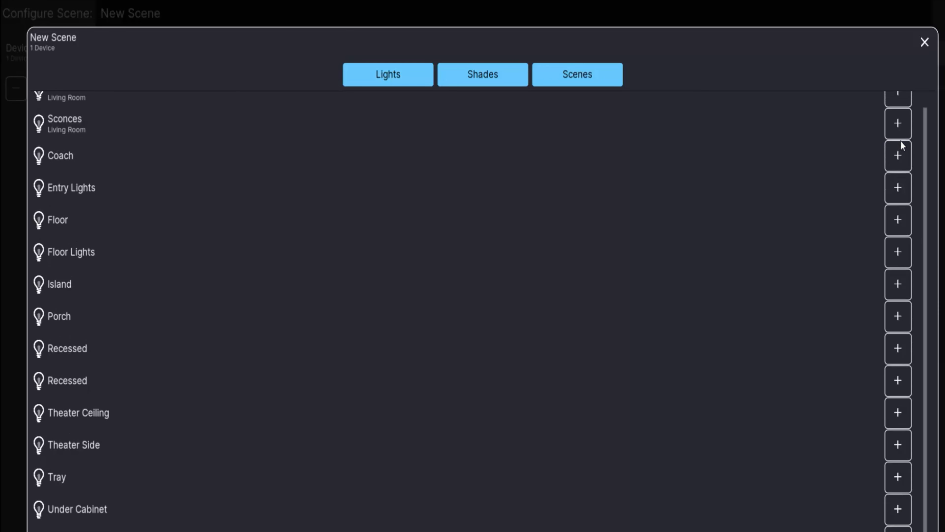
{"action": "left_click", "coordinate": [926, 49]}
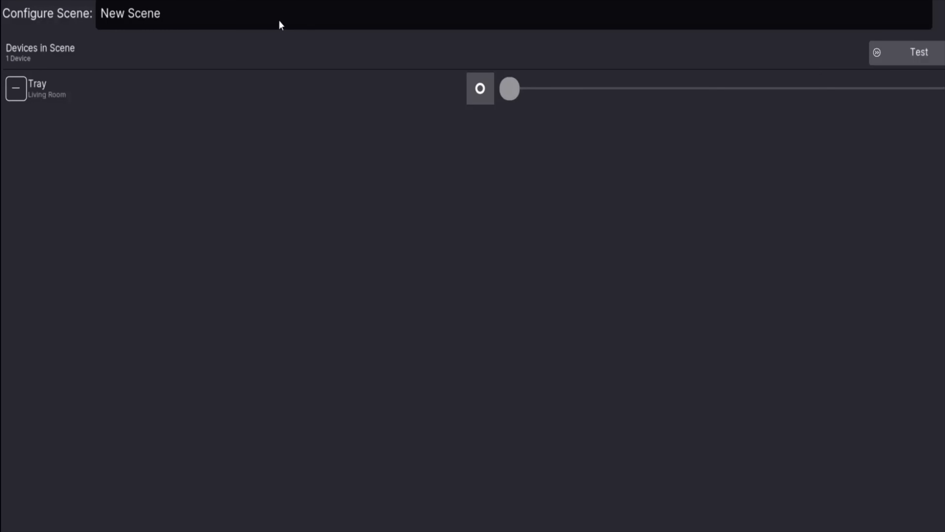
Rename the new scene as Movie Time
{"action": "left_click", "coordinate": [203, 17]}
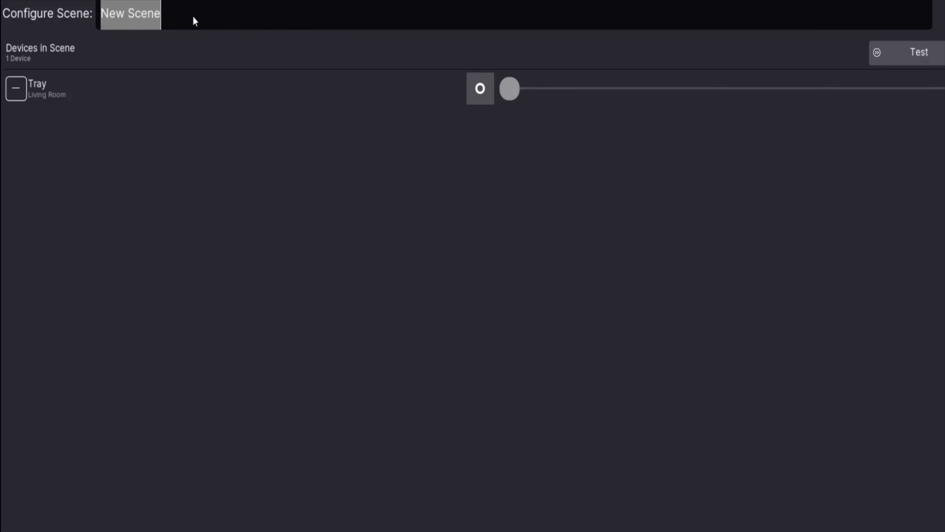
{"action": "type", "text": "Movie Time"}
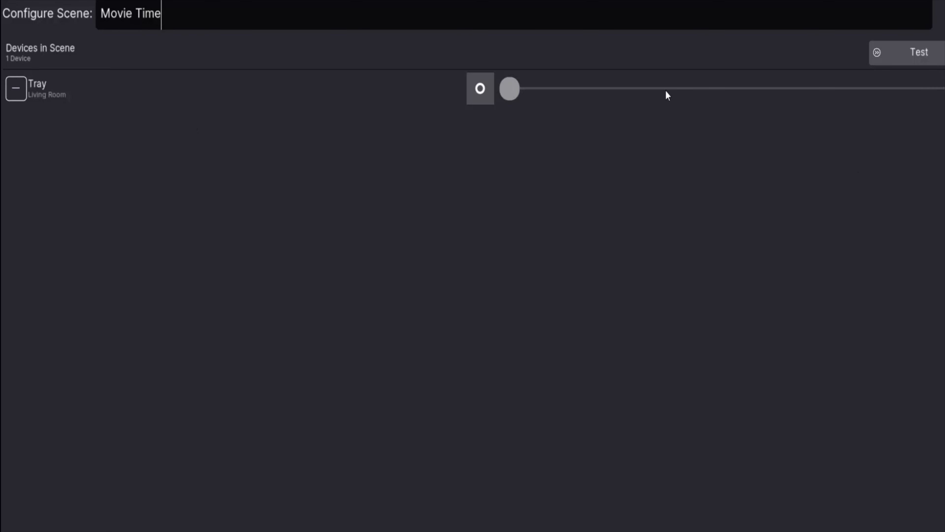
Set the Tray light in the Movie Time scene to 50% and give it the blue color preset
{"action": "left_click_drag", "start_coordinate": [509, 89], "coordinate": [732, 93]}
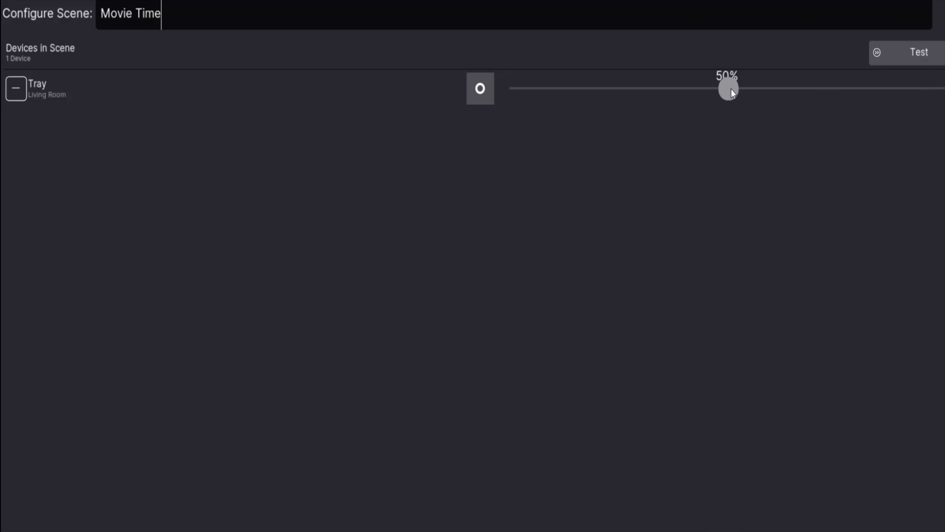
{"action": "left_click", "coordinate": [483, 95]}
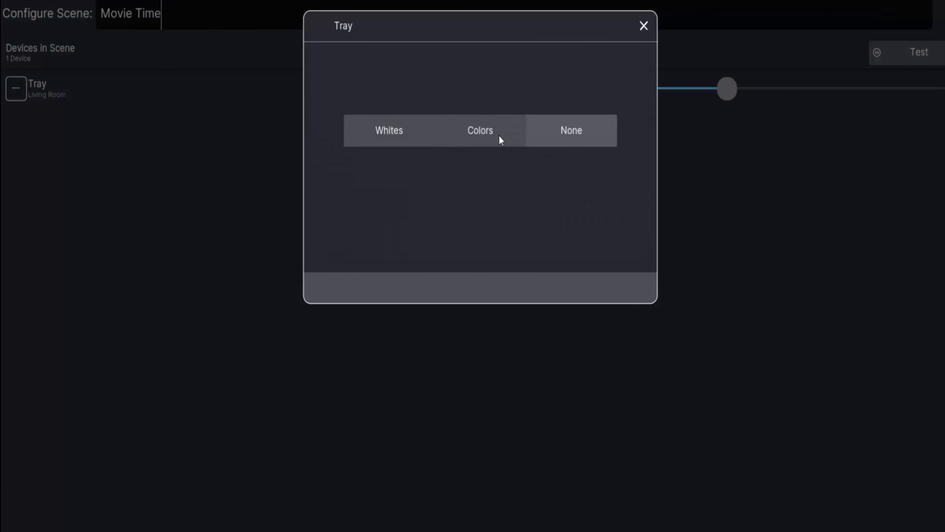
{"action": "left_click", "coordinate": [479, 139]}
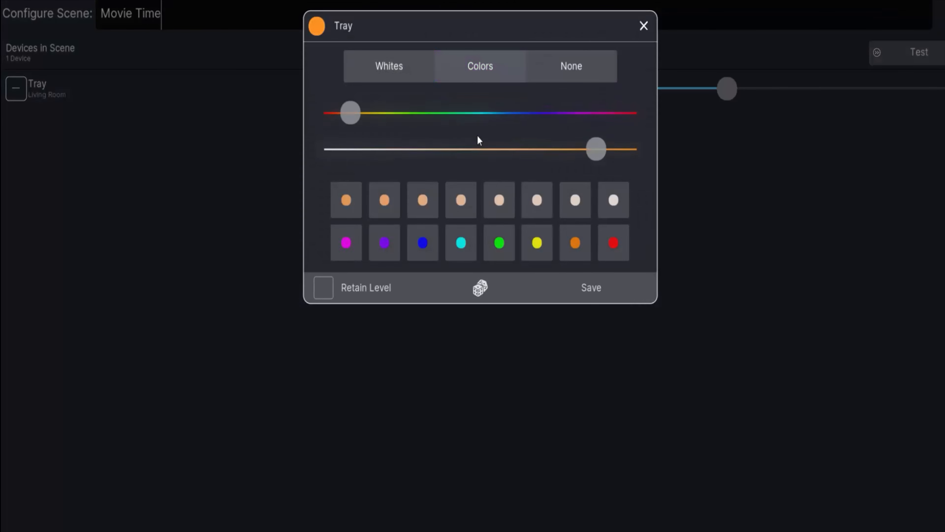
{"action": "left_click", "coordinate": [433, 251]}
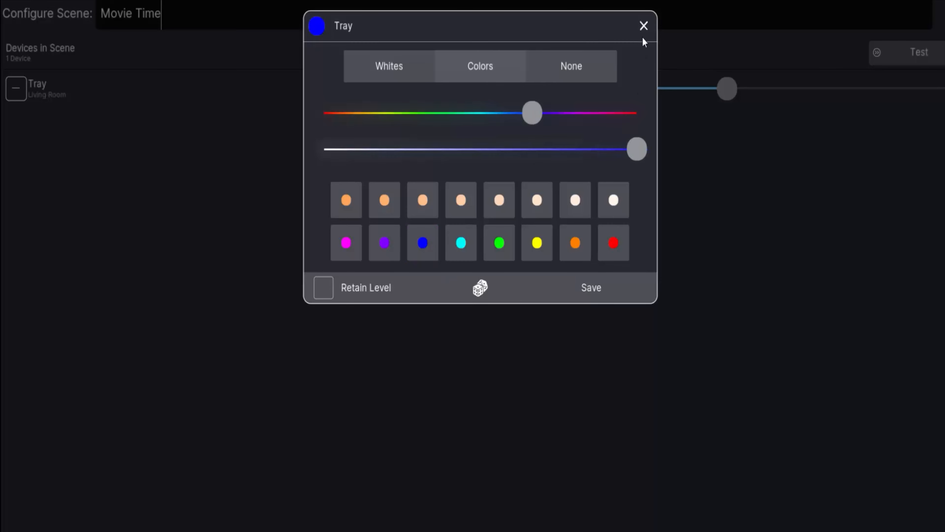
{"action": "left_click", "coordinate": [645, 24]}
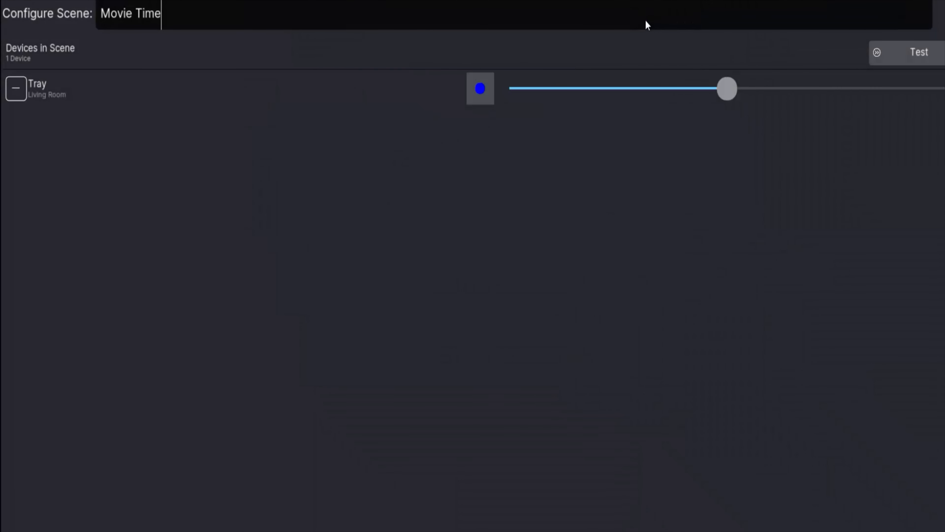
Add the Living Room Recessed and Sconces lights to the Movie Time scene
{"action": "left_click", "coordinate": [239, 529]}
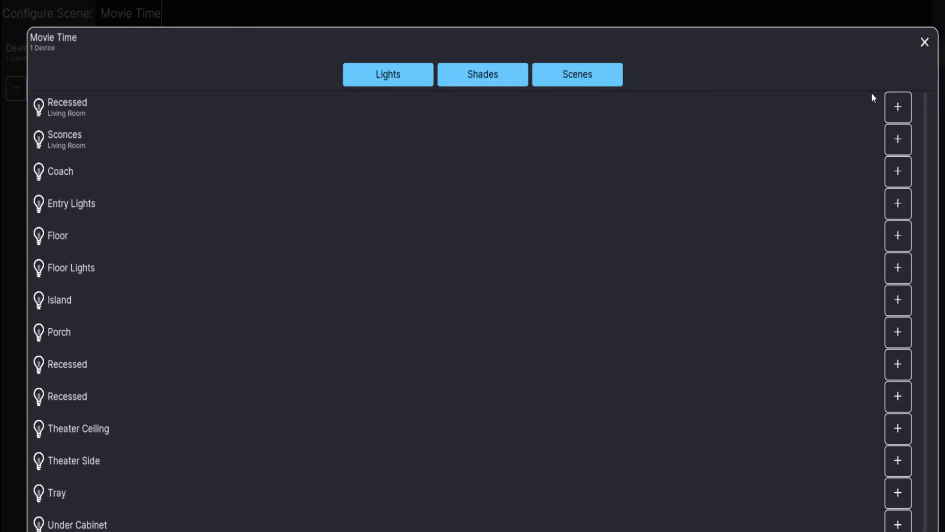
{"action": "left_click", "coordinate": [898, 108]}
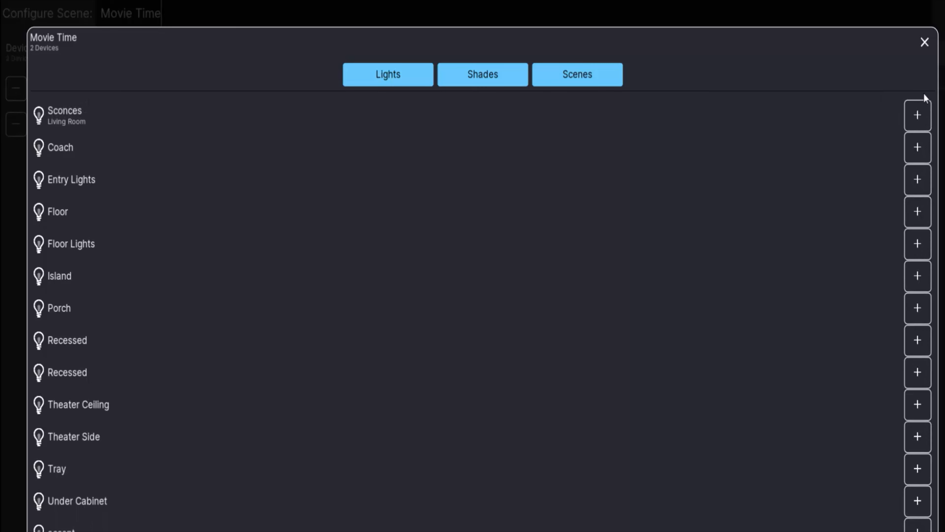
{"action": "left_click", "coordinate": [917, 115]}
{"action": "left_click", "coordinate": [925, 41]}
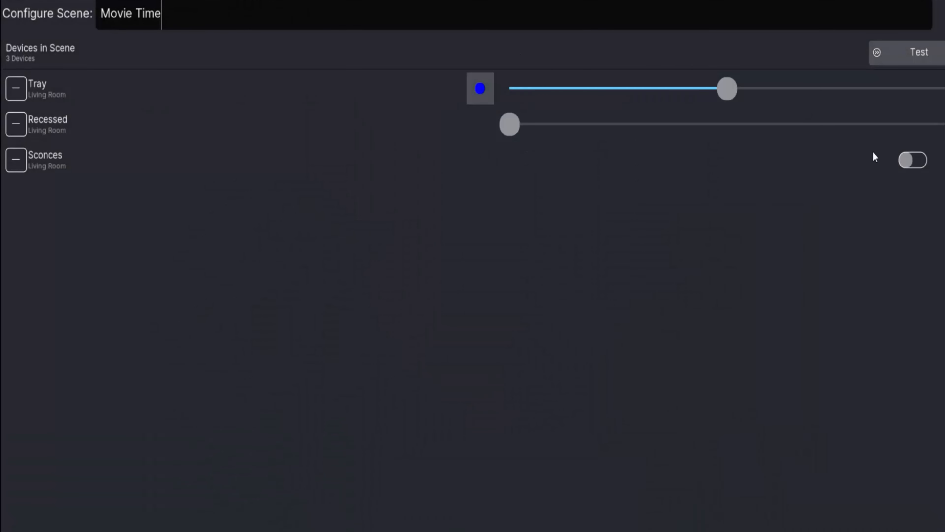
Turn on the Sconces and set the Recessed lights to a very low level in the Movie Time scene
{"action": "left_click", "coordinate": [915, 160]}
{"action": "left_click", "coordinate": [914, 160]}
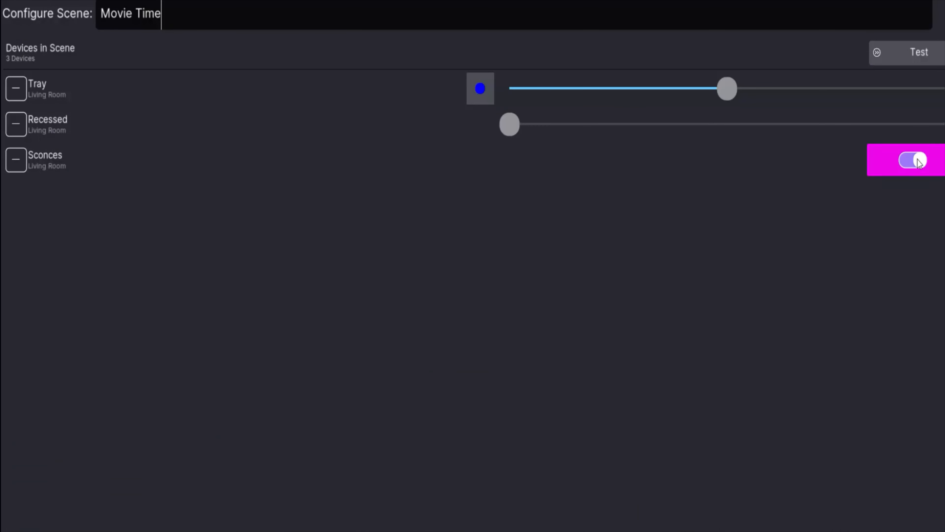
{"action": "left_click_drag", "start_coordinate": [511, 122], "coordinate": [534, 118]}
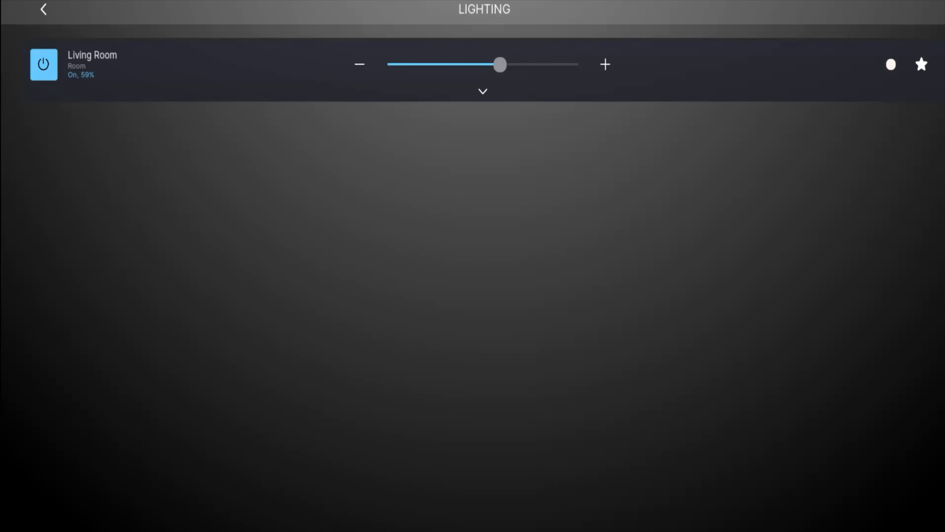
Activate the Movie Time scene for the Living Room and turn off the whole area
{"action": "left_click", "coordinate": [922, 67]}
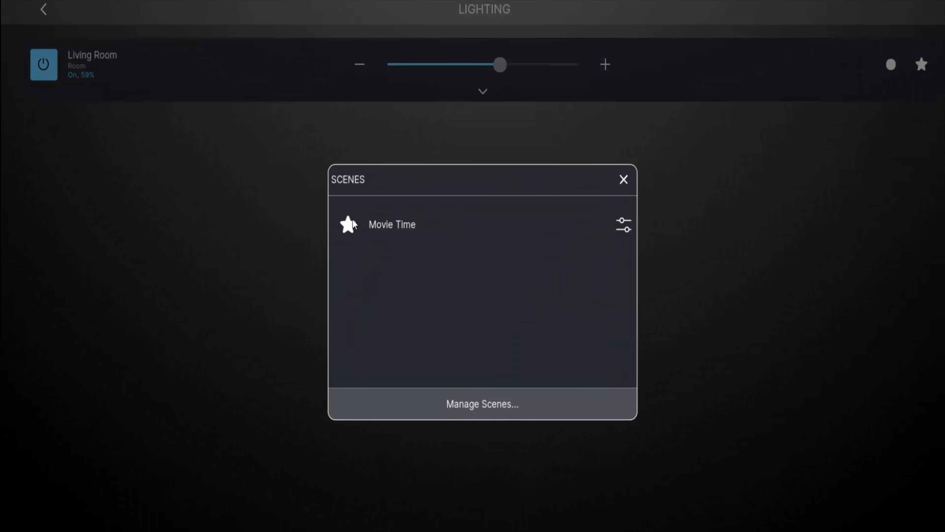
{"action": "left_click", "coordinate": [384, 223]}
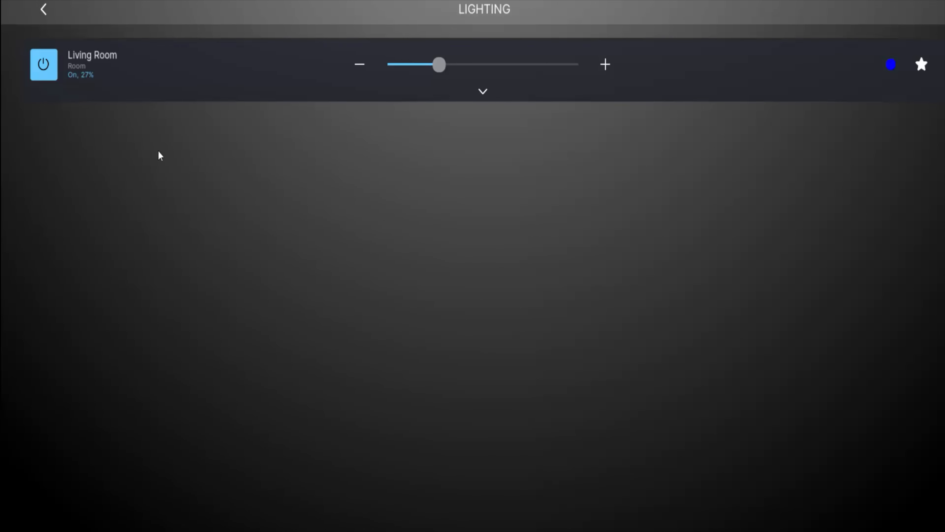
{"action": "left_click", "coordinate": [48, 66]}
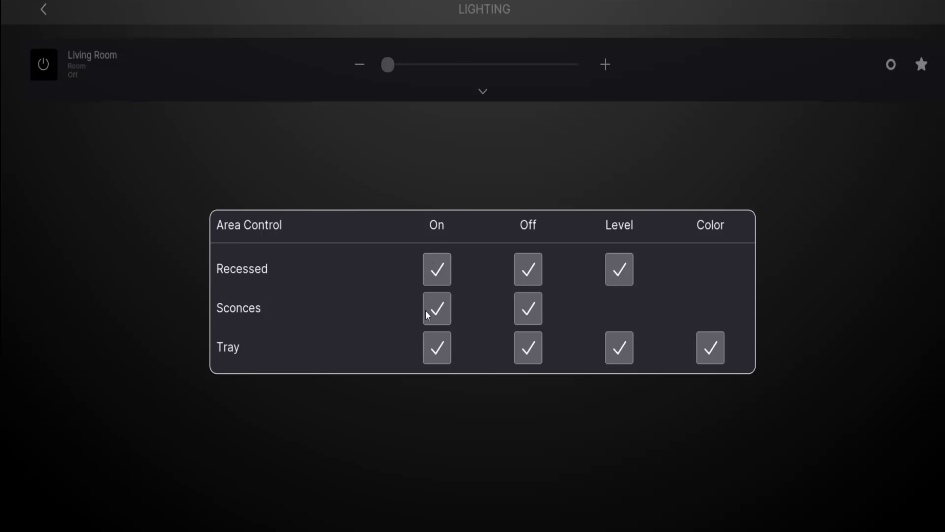
Exclude the Sconces and Tray from the Living Room Area Control's On command
{"action": "left_click", "coordinate": [443, 320]}
{"action": "left_click", "coordinate": [440, 351]}
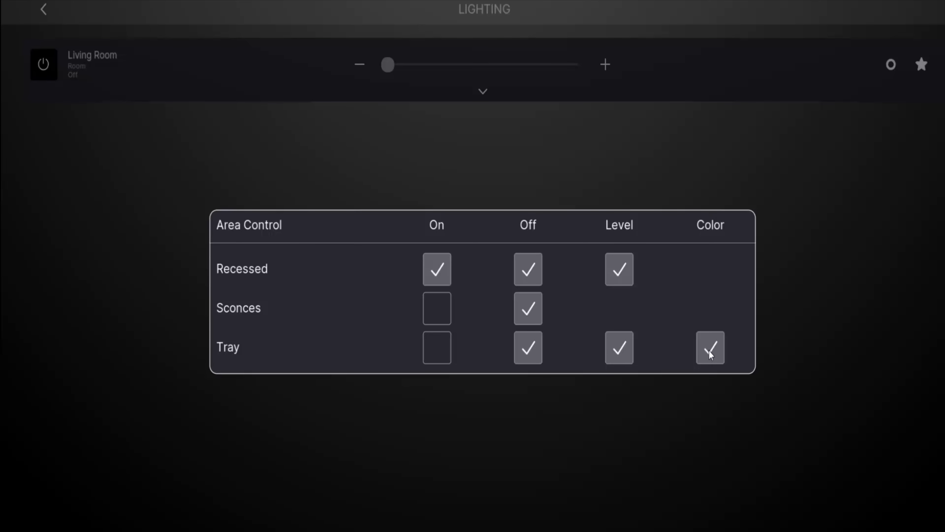
{"action": "left_click", "coordinate": [569, 161]}
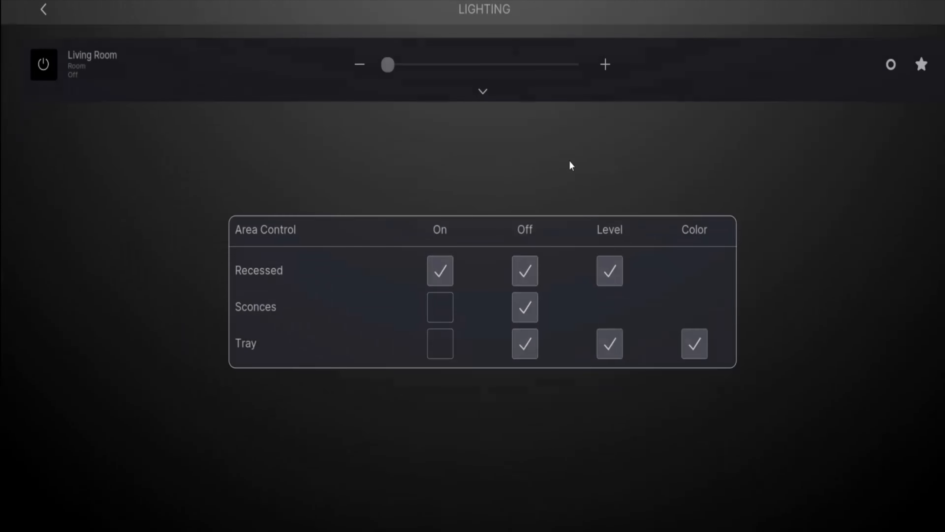
Expand the Living Room loads, turn on the area, raise Recessed to full brightness, and switch the area off and on again
{"action": "left_click", "coordinate": [303, 95]}
{"action": "left_click", "coordinate": [48, 61]}
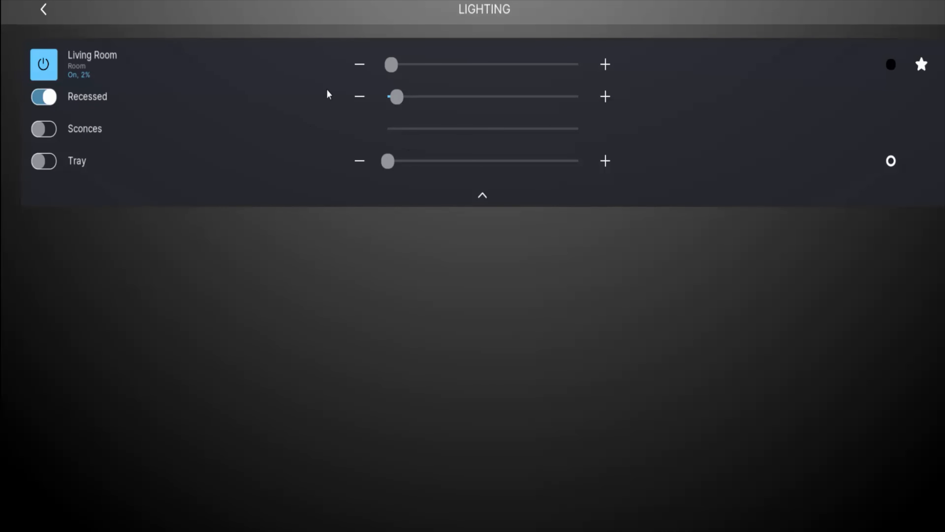
{"action": "left_click_drag", "start_coordinate": [405, 102], "coordinate": [686, 120]}
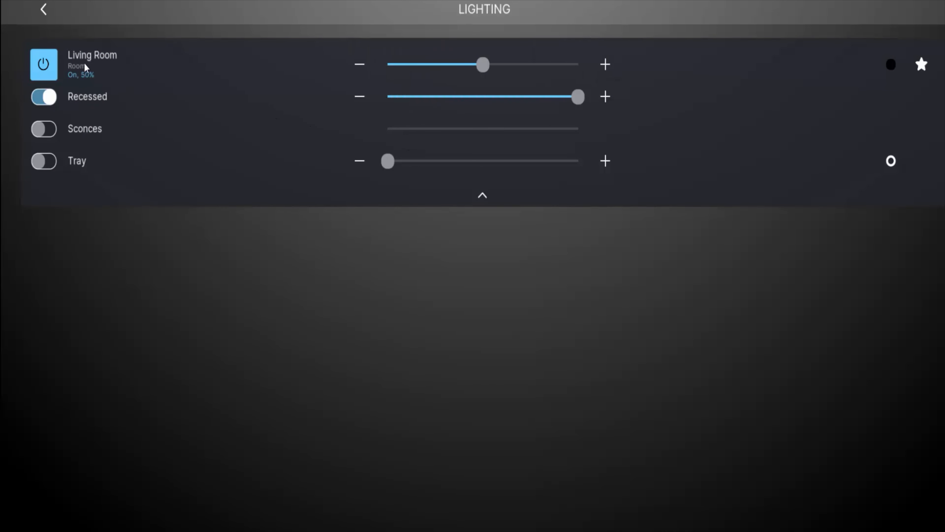
{"action": "left_click", "coordinate": [50, 67]}
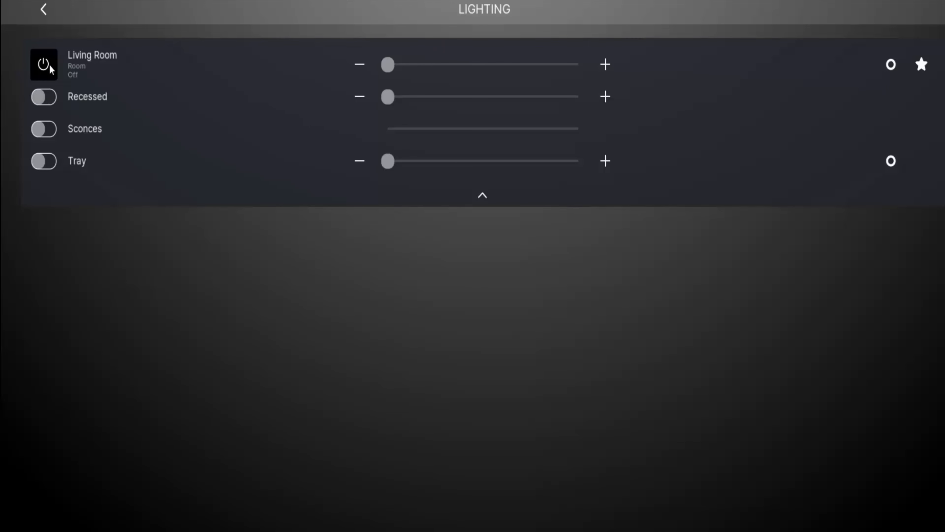
{"action": "left_click", "coordinate": [49, 63]}
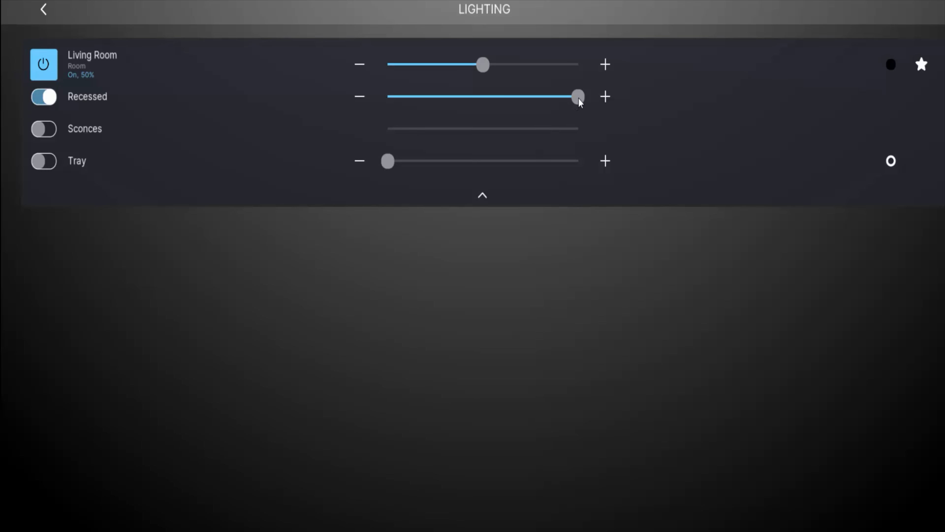
Turn on the Sconces and Tray individually and turn off the whole Living Room area
{"action": "left_click", "coordinate": [47, 131]}
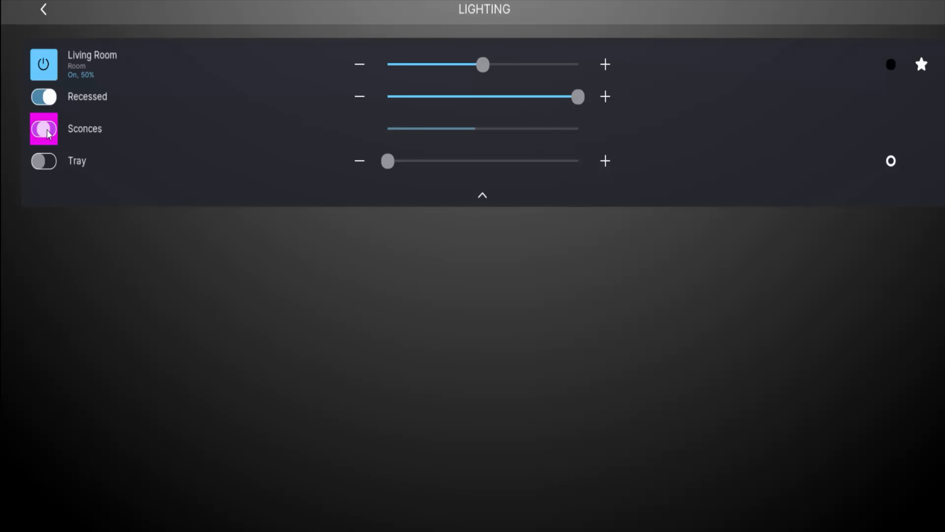
{"action": "left_click", "coordinate": [50, 163]}
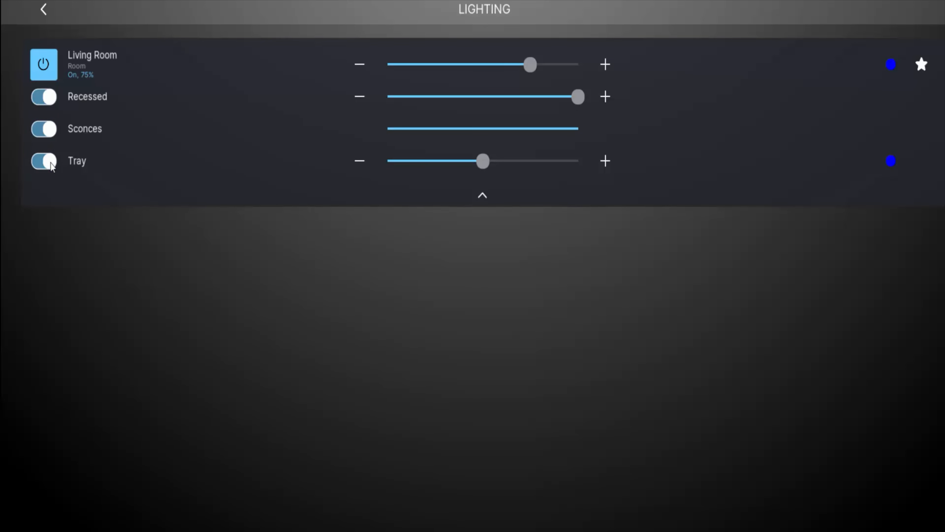
{"action": "left_click", "coordinate": [44, 65]}
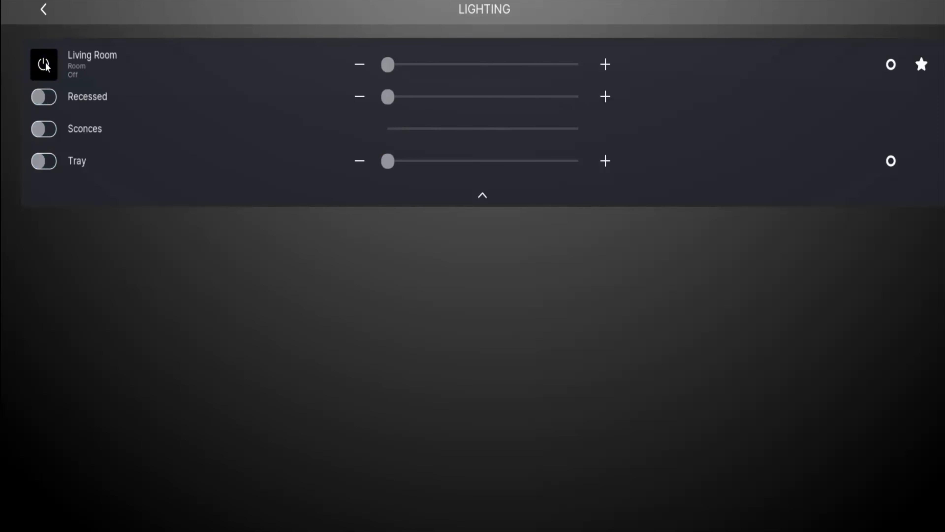